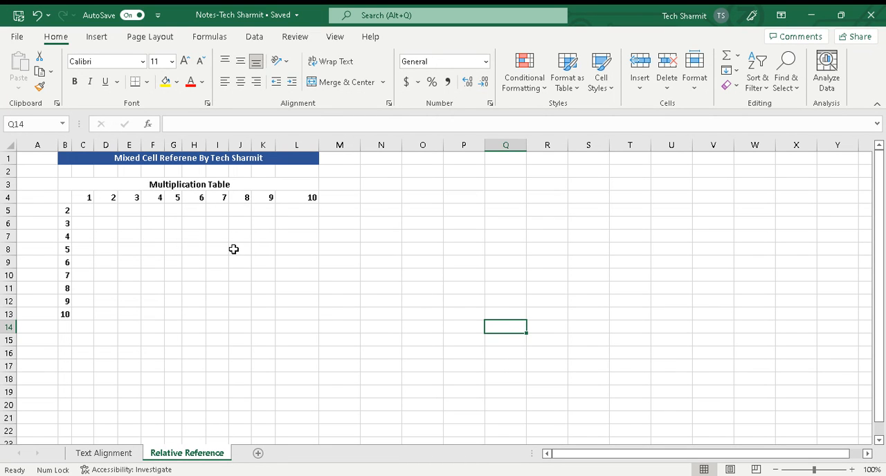
# - Review the row numbers in B5:B13, the column numbers in C4:L4 and the empty table body C5:L13
pyautogui.click(138, 225)
pyautogui.moveTo(66, 211); pyautogui.dragTo(66, 314)
pyautogui.click(101, 235)
pyautogui.moveTo(88, 200); pyautogui.dragTo(287, 204)
pyautogui.click(221, 220)
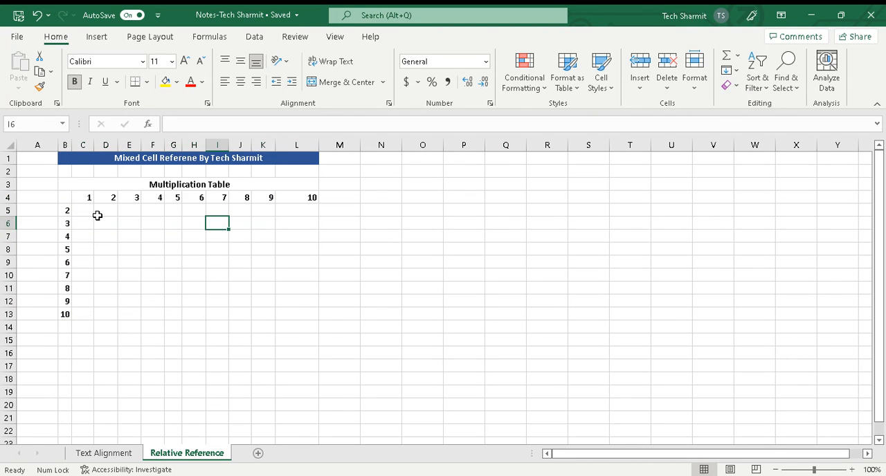
pyautogui.moveTo(83, 210); pyautogui.dragTo(289, 307)
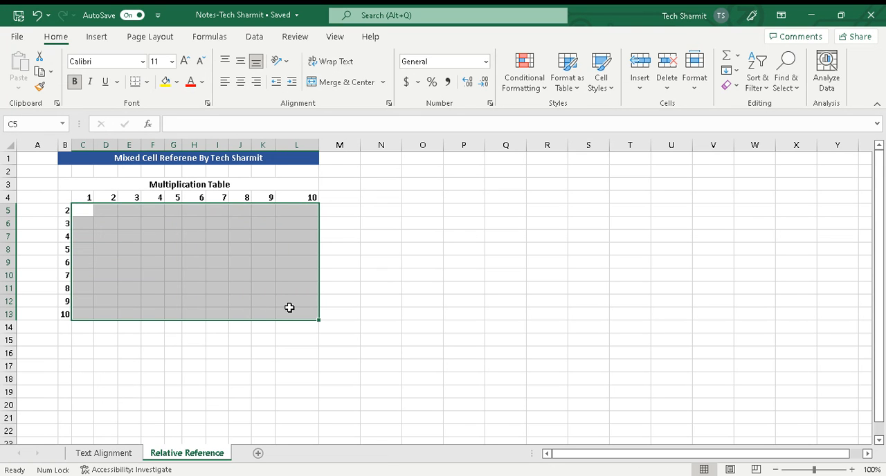
pyautogui.click(337, 261)
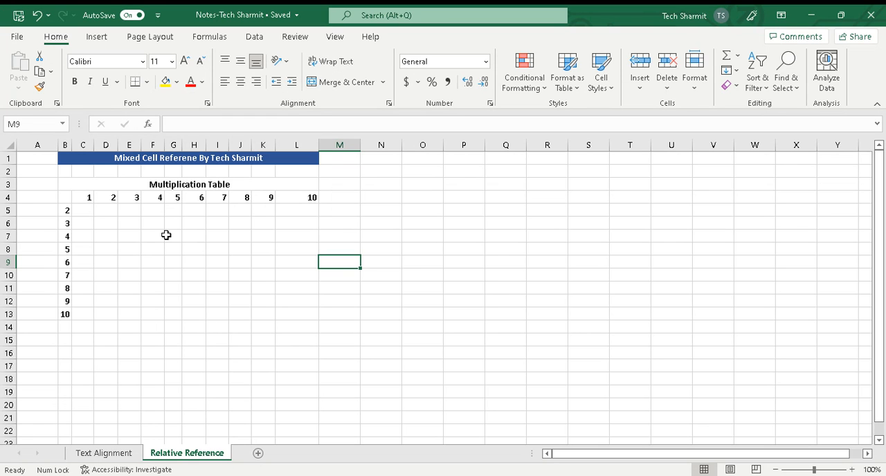
pyautogui.click(86, 211)
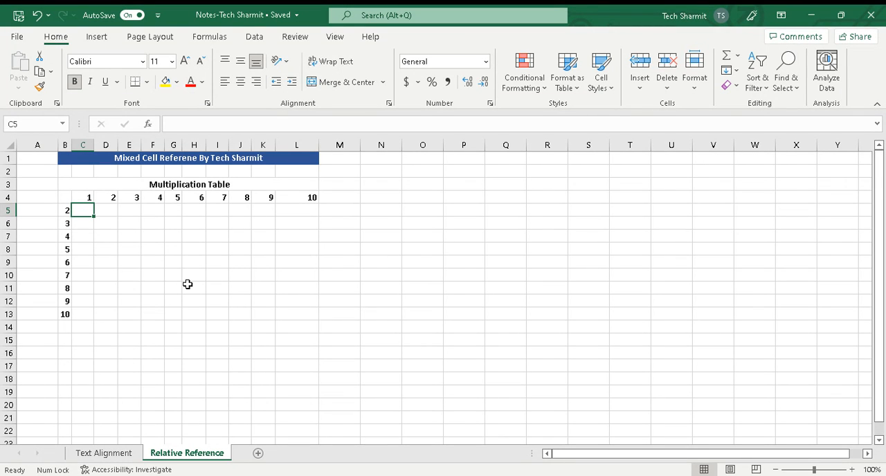
pyautogui.write('=')
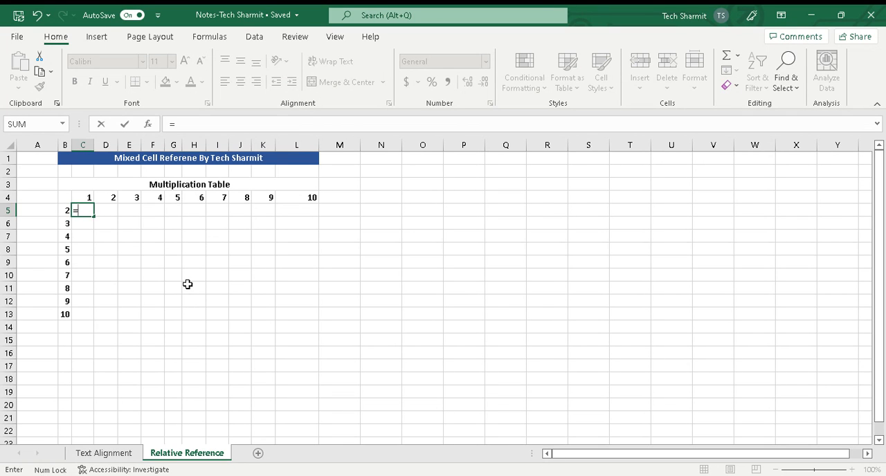
pyautogui.click(188, 285)
pyautogui.hotkey('ctrl', 'z')
pyautogui.hotkey('ctrl', 'y')
pyautogui.hotkey('ctrl', 'z')
pyautogui.press('Escape')
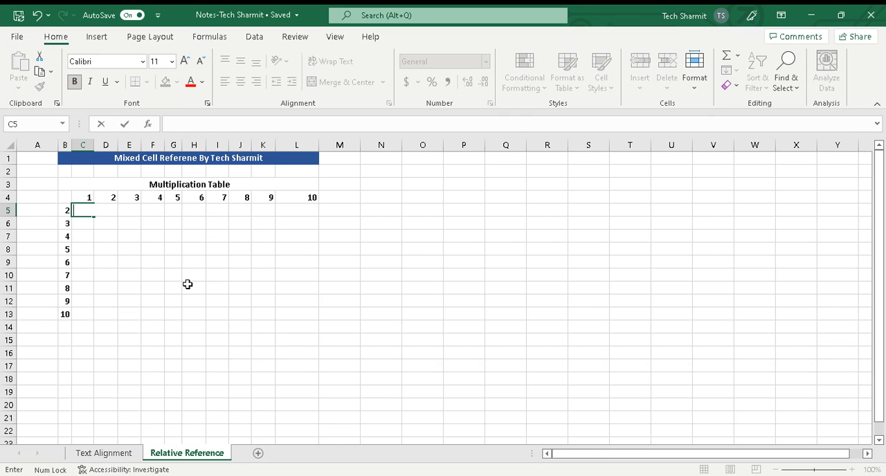
pyautogui.click(222, 273)
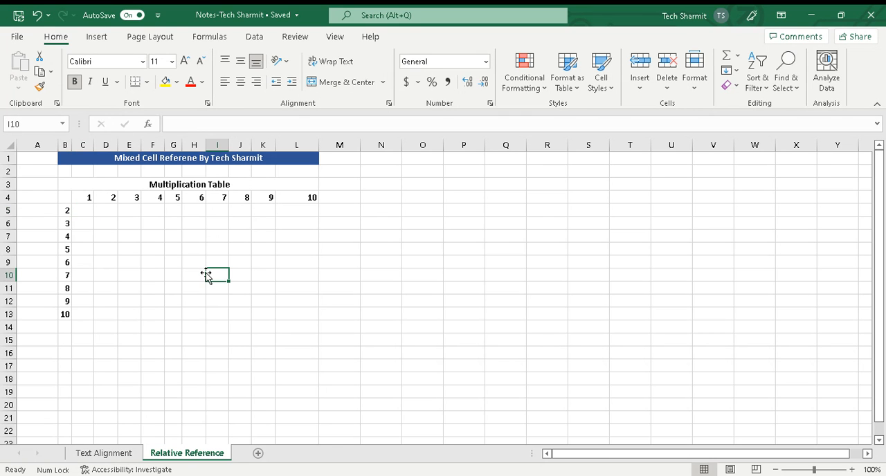
# - Start the formula =B5*C4 in cell C5 to multiply the row number by the column number
pyautogui.click(68, 212)
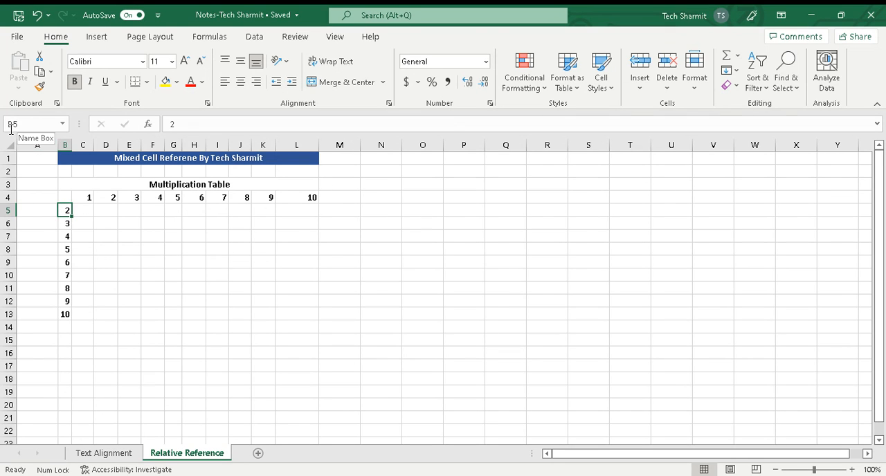
pyautogui.click(90, 211)
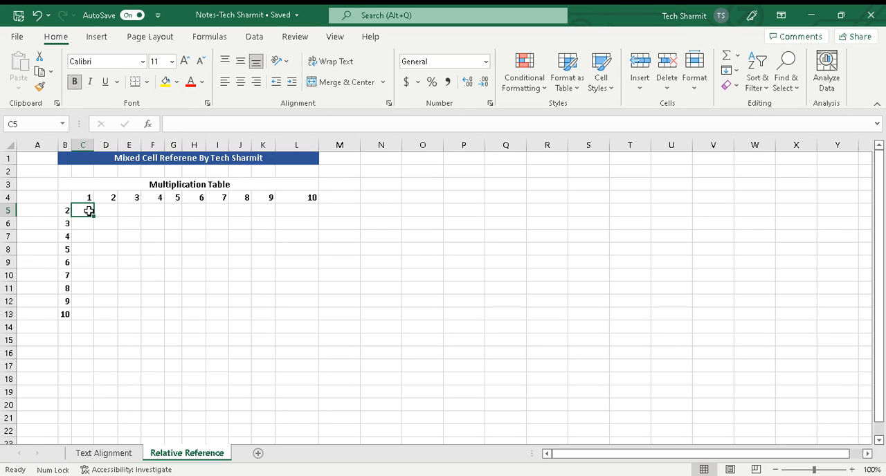
pyautogui.write('=')
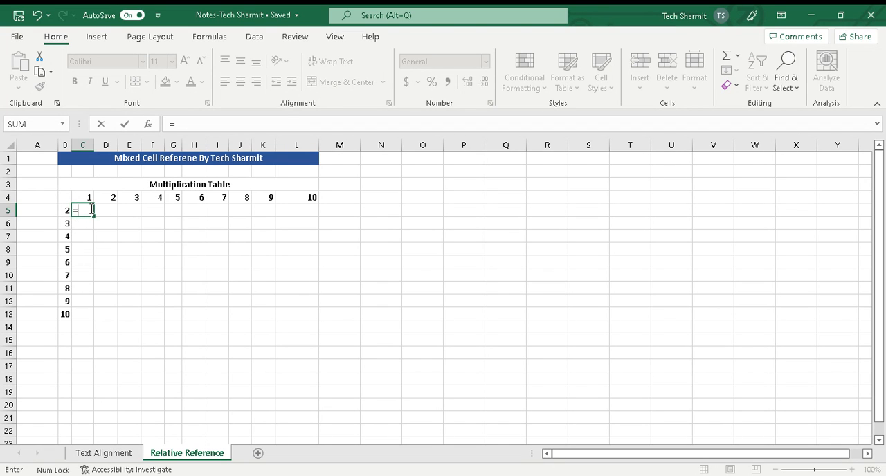
pyautogui.write('B5*C4')
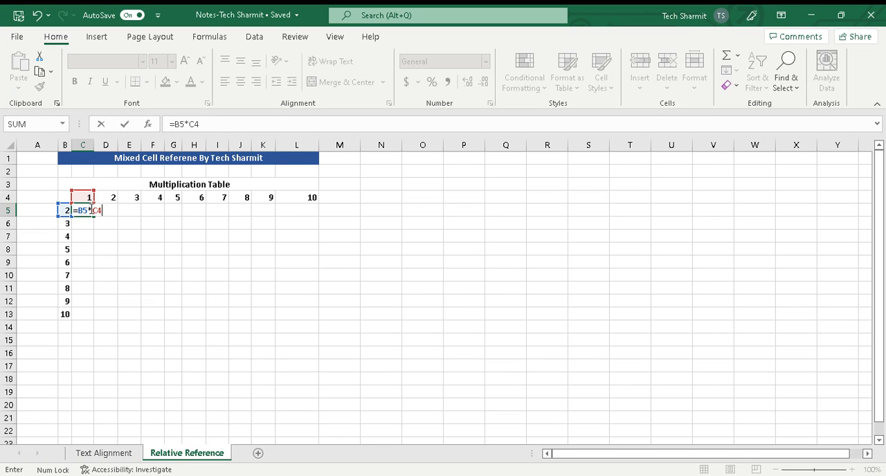
# - Convert the references in C5's formula to mixed ones so it reads =$B5*C$4, and commit it
pyautogui.click(82, 210)
pyautogui.press('F4')
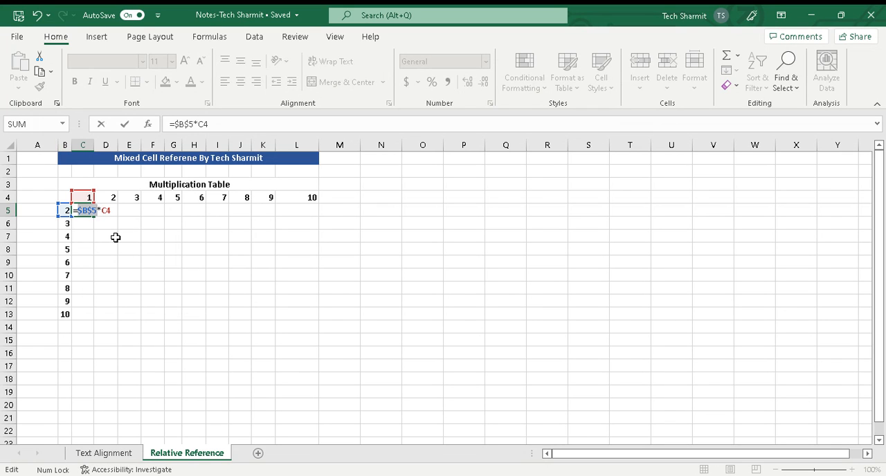
pyautogui.press('F4')
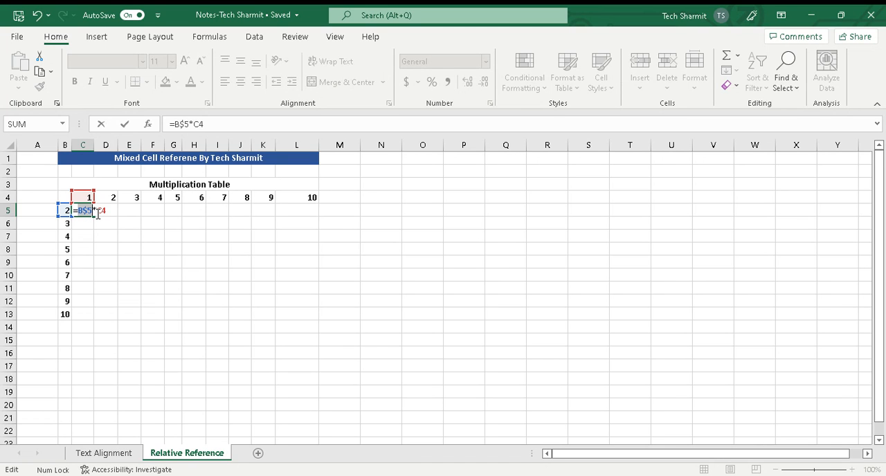
pyautogui.press('F4')
pyautogui.click(102, 211)
pyautogui.press('F4')
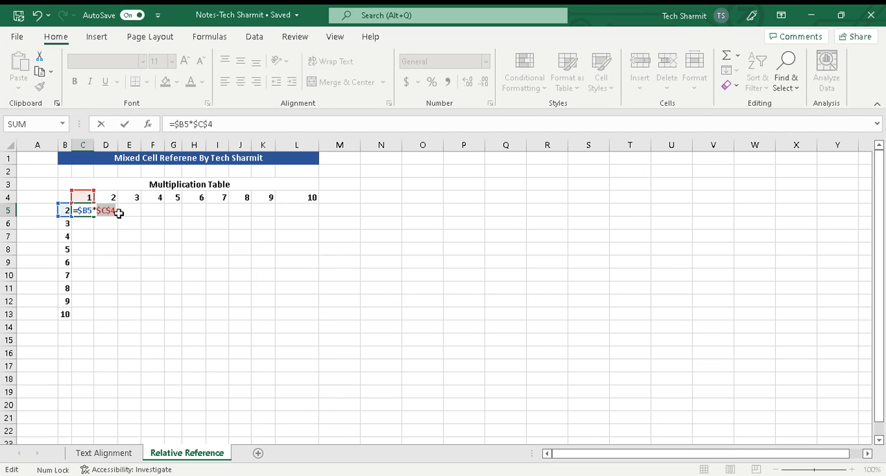
pyautogui.press('F4')
pyautogui.press('Return')
# - Fill the formula from C5 across the whole multiplication table range C5:L13
pyautogui.click(86, 211)
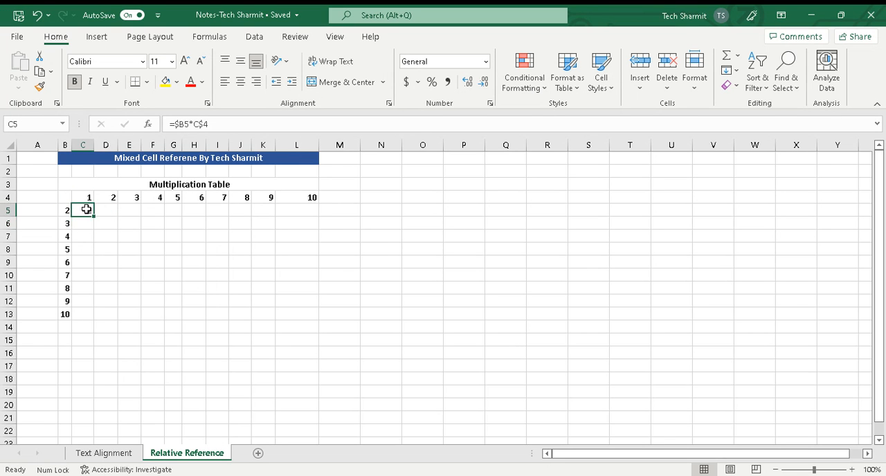
pyautogui.moveTo(94, 215); pyautogui.dragTo(322, 321)
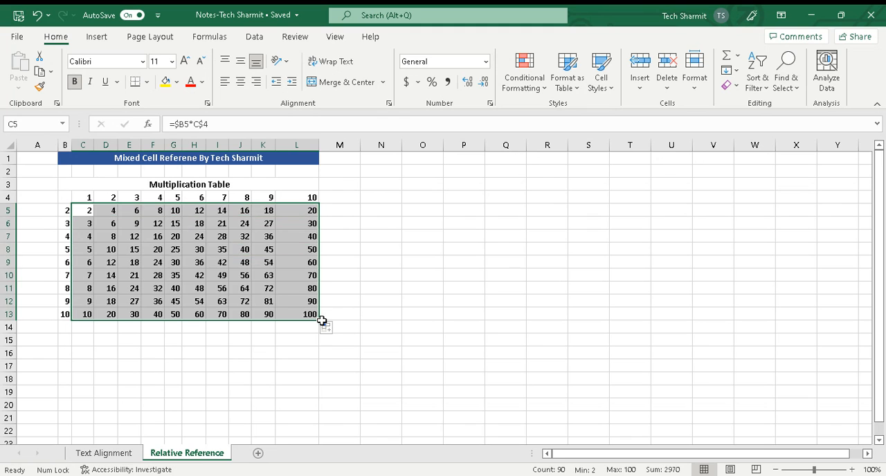
pyautogui.click(365, 280)
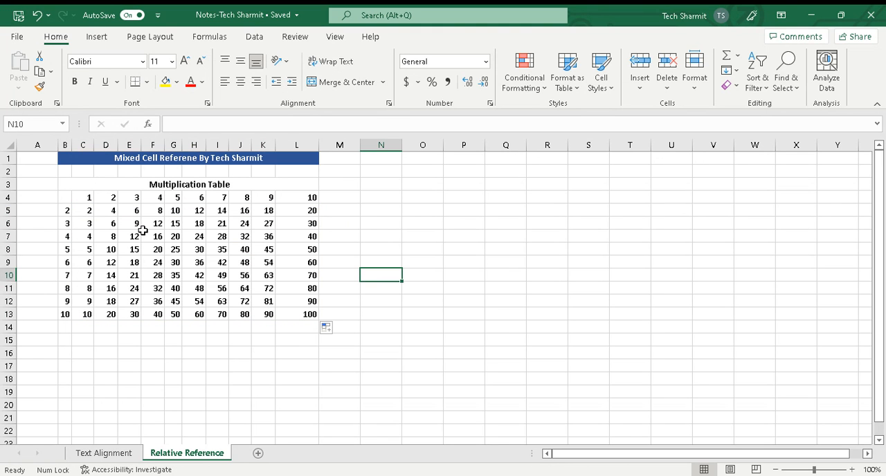
# - Examine the filled range C5:L13 and check how the formula was copied into C6
pyautogui.click(92, 215)
pyautogui.moveTo(92, 215); pyautogui.dragTo(301, 315)
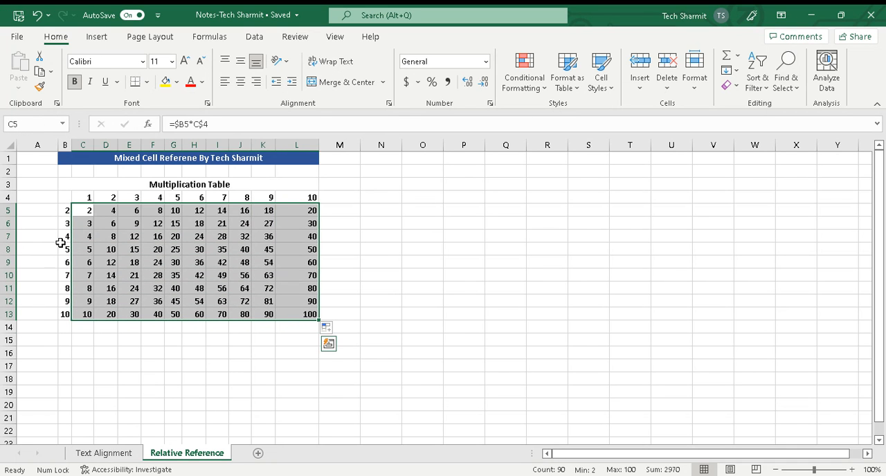
pyautogui.click(368, 259)
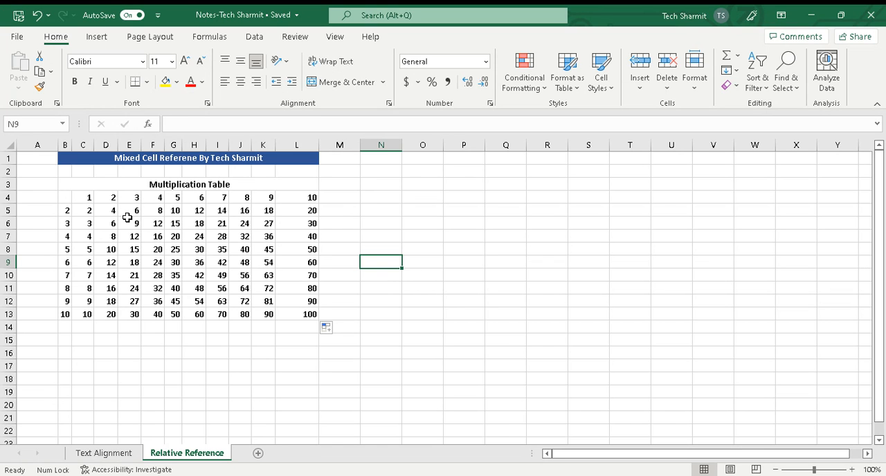
pyautogui.click(85, 222)
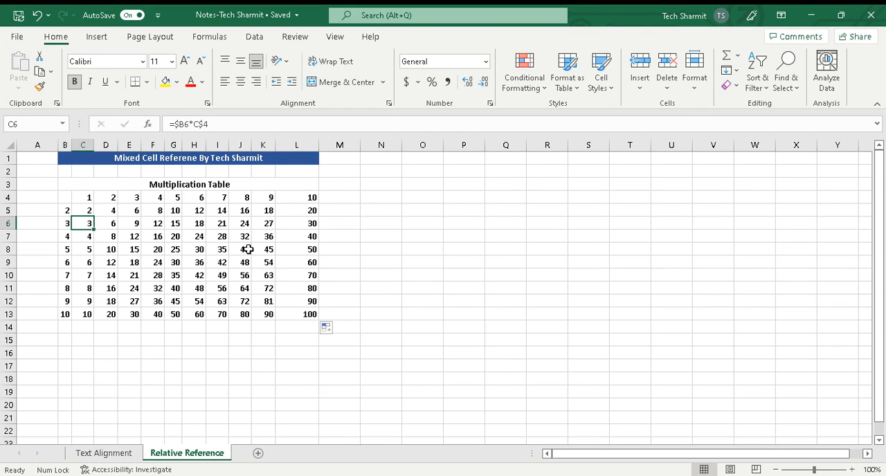
pyautogui.click(403, 238)
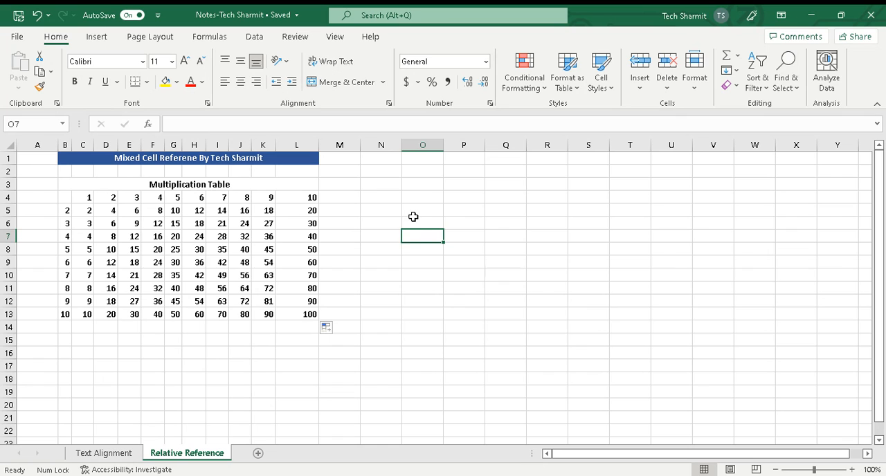
# - Write the sample reference H5 as plain text in cell O5
pyautogui.click(414, 216)
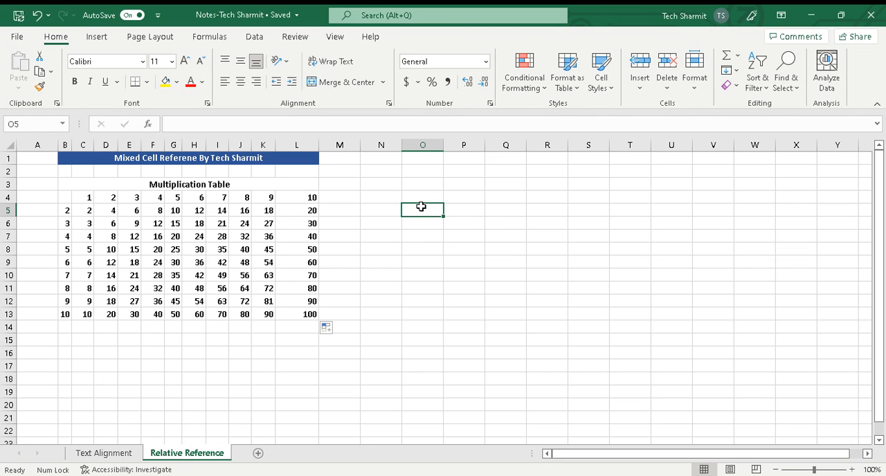
pyautogui.doubleClick(422, 208)
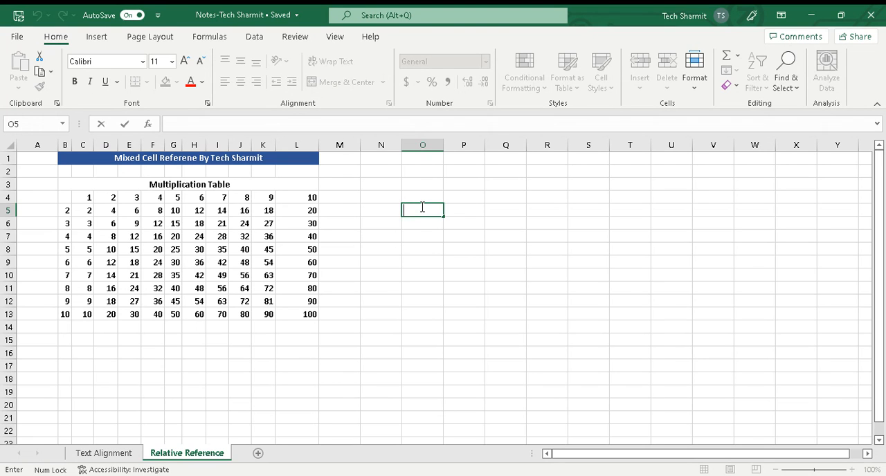
pyautogui.write('H5')
pyautogui.press('Left')
pyautogui.press('Left')
pyautogui.press('Left')
pyautogui.press('Right')
pyautogui.press('Right')
# - Change the sample reference in O5 to the absolute form $H$5
pyautogui.doubleClick(422, 209)
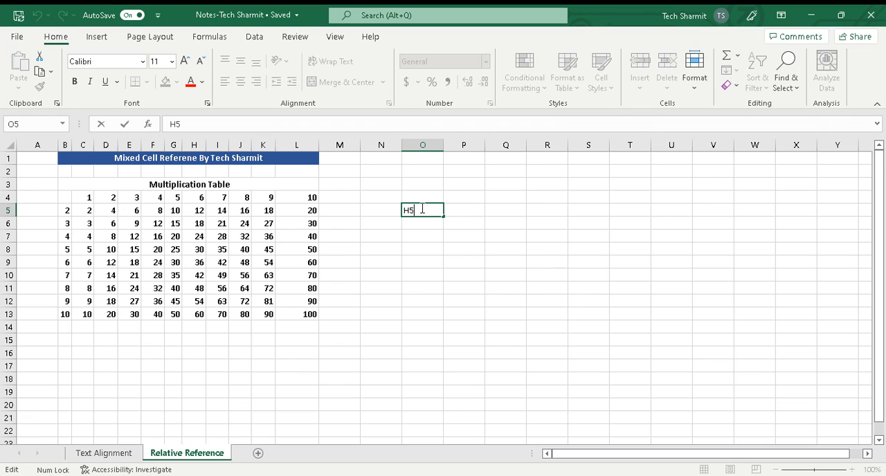
pyautogui.write('$')
pyautogui.press('BackSpace')
pyautogui.write('$H$')
# - Delete the sample reference from O5 and leave the cell empty
pyautogui.doubleClick(421, 215)
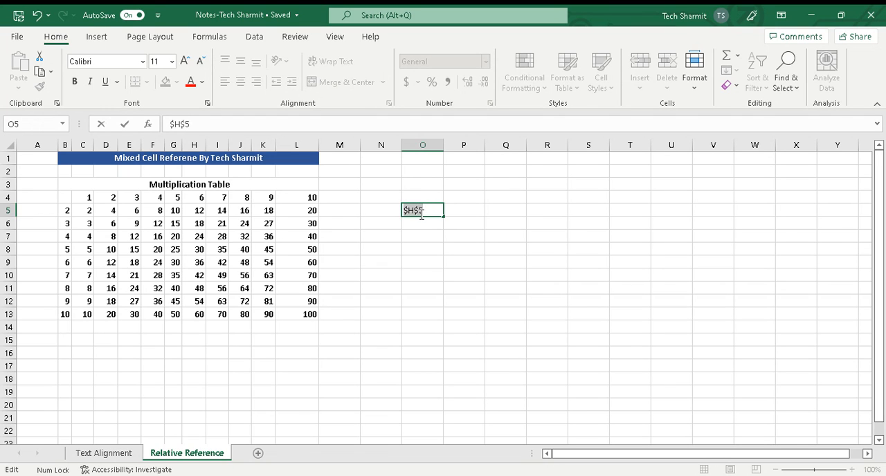
pyautogui.press('BackSpace')
pyautogui.click(414, 254)
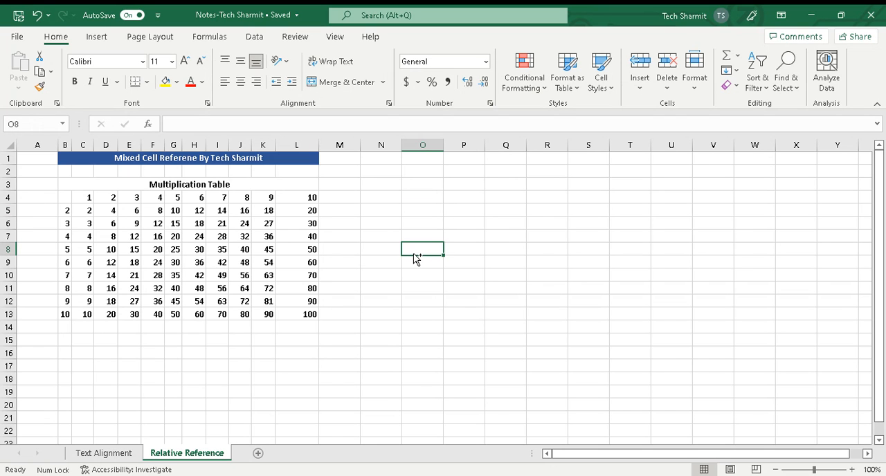